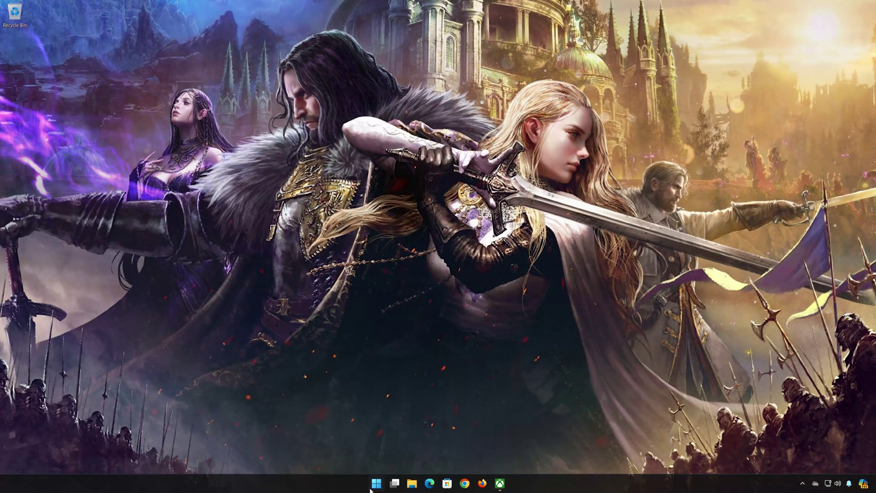
# Launch Settings from Start and go to the Privacy & security page.
pyautogui.click(377, 484)
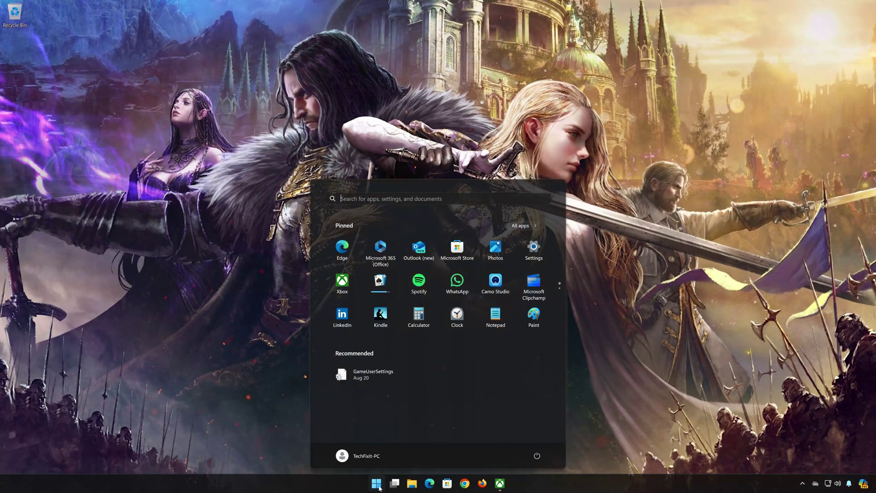
pyautogui.click(538, 250)
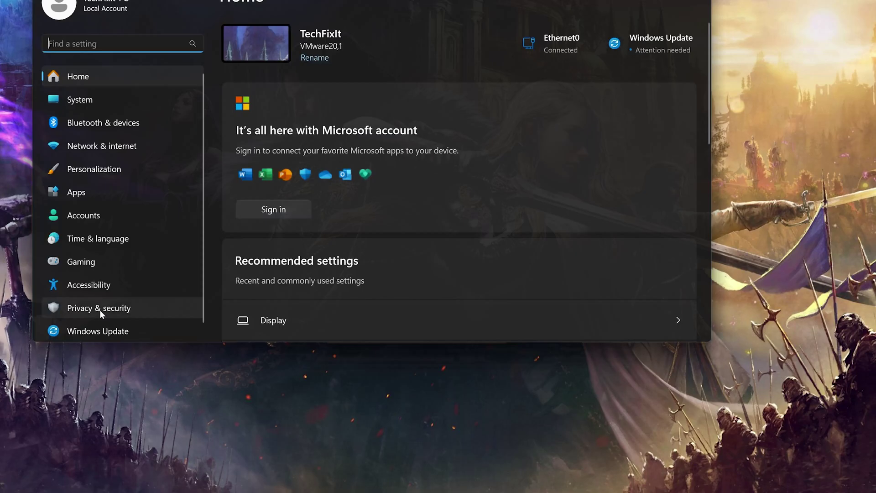
pyautogui.click(122, 308)
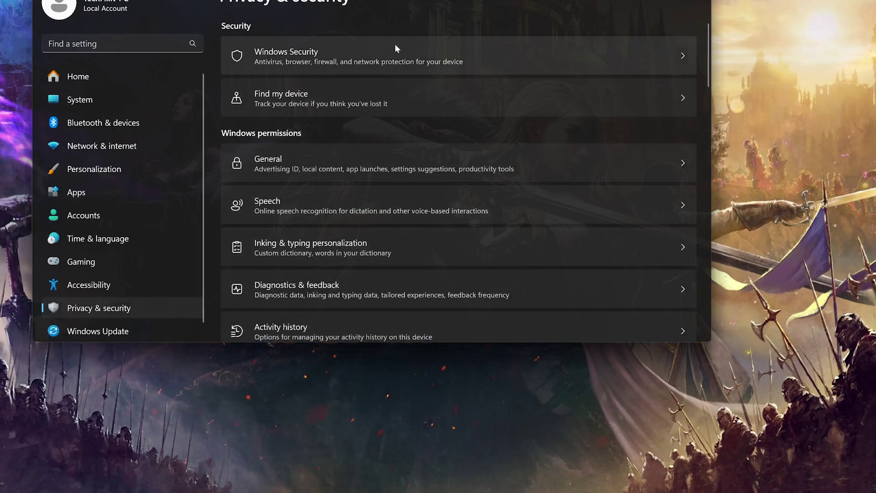
# Turn off Real-time protection in Virus & threat protection settings, approving the UAC prompt.
pyautogui.click(366, 56)
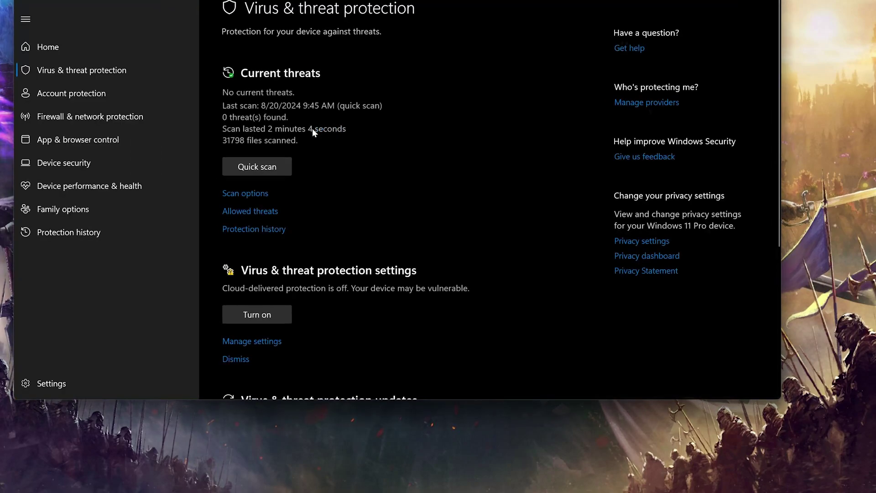
pyautogui.scroll(-2, 313, 129)
pyautogui.scroll(-2, 313, 130)
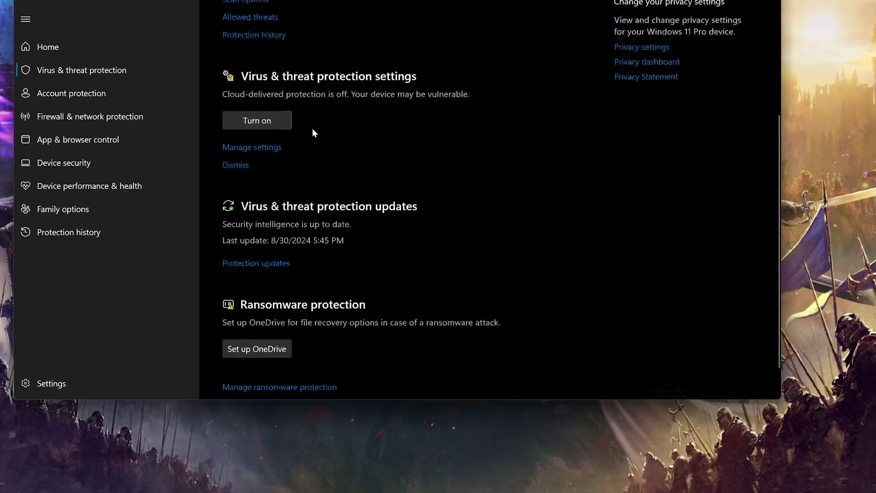
pyautogui.scroll(1, 313, 129)
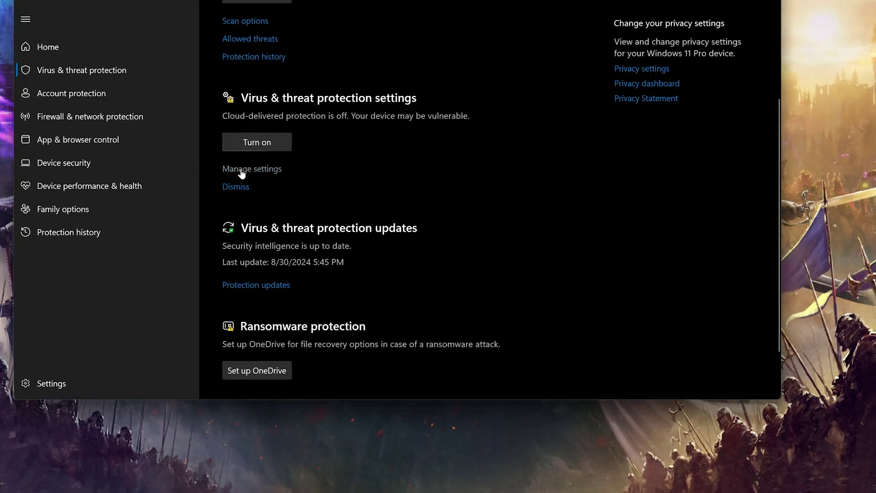
pyautogui.click(260, 169)
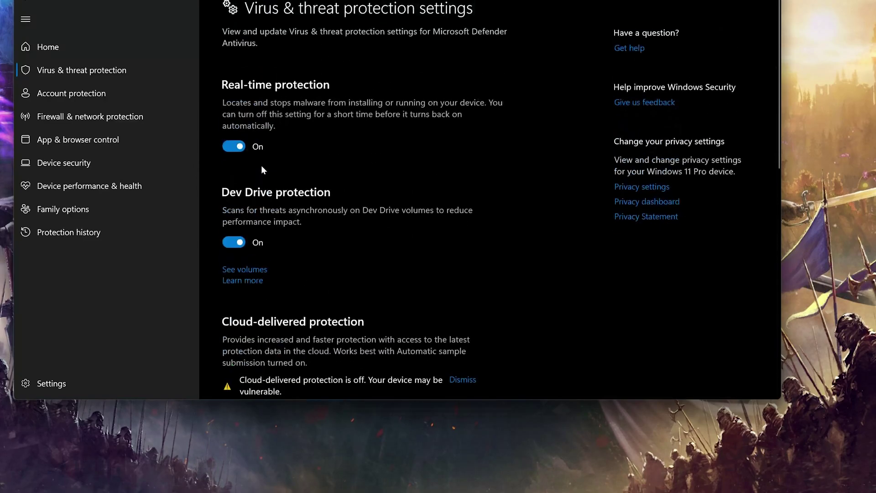
pyautogui.click(232, 147)
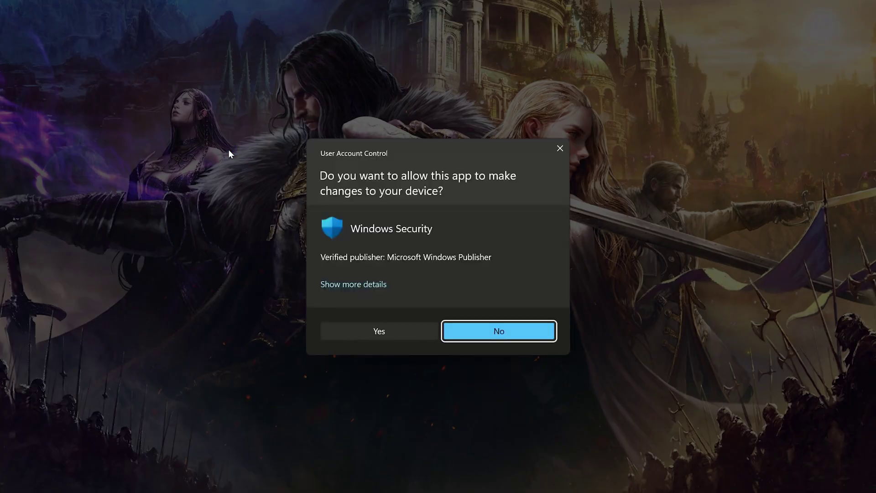
pyautogui.click(370, 337)
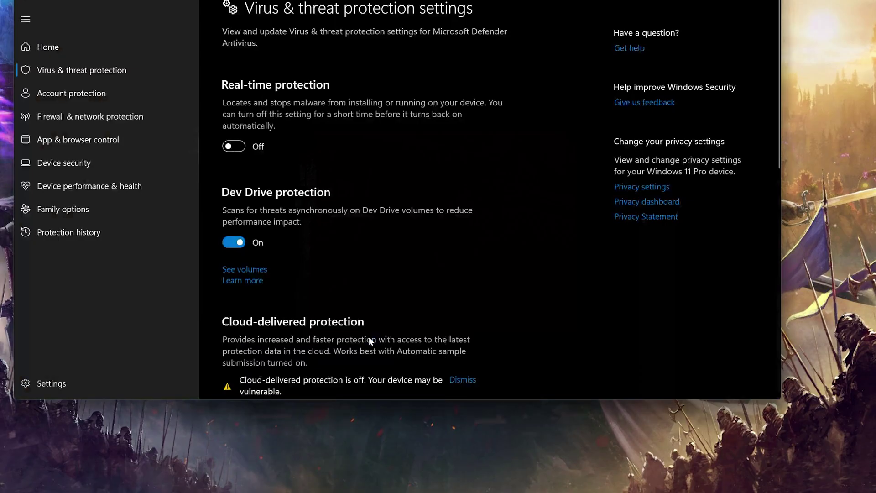
# Scroll through the protection settings and minimize the Windows Security window.
pyautogui.scroll(-3, 368, 340)
pyautogui.scroll(-3, 362, 333)
pyautogui.scroll(-3, 363, 336)
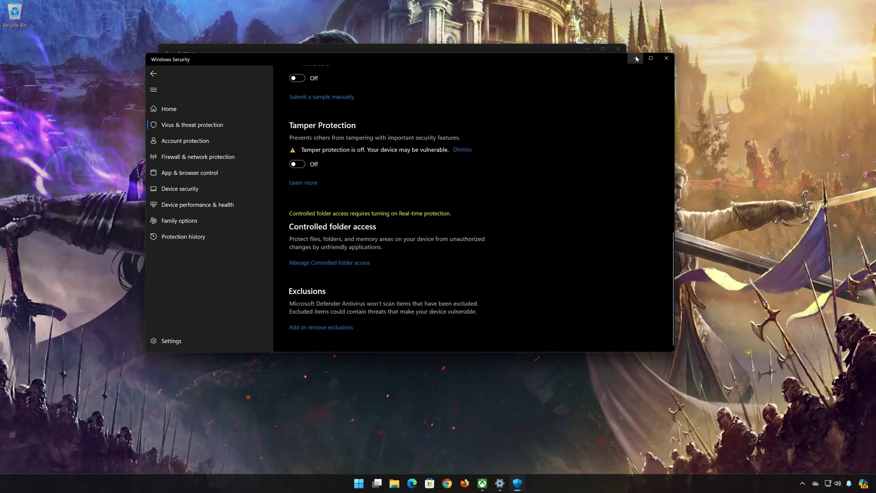
pyautogui.click(637, 58)
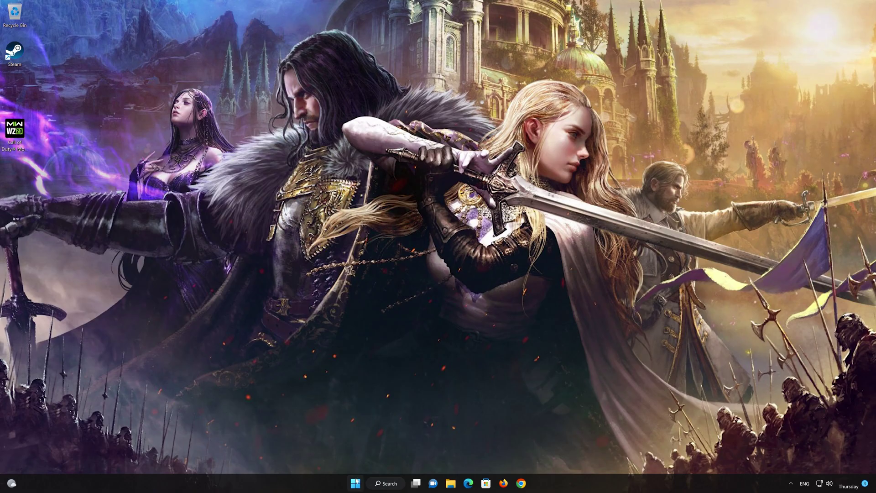
# Open Control Panel via Start search and go to Network and Internet > Network and Sharing Center.
pyautogui.click(355, 482)
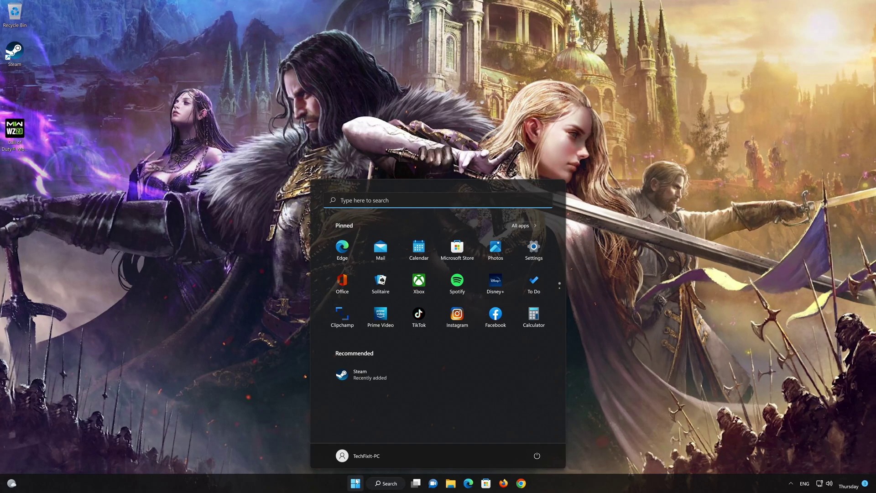
pyautogui.write('control panel')
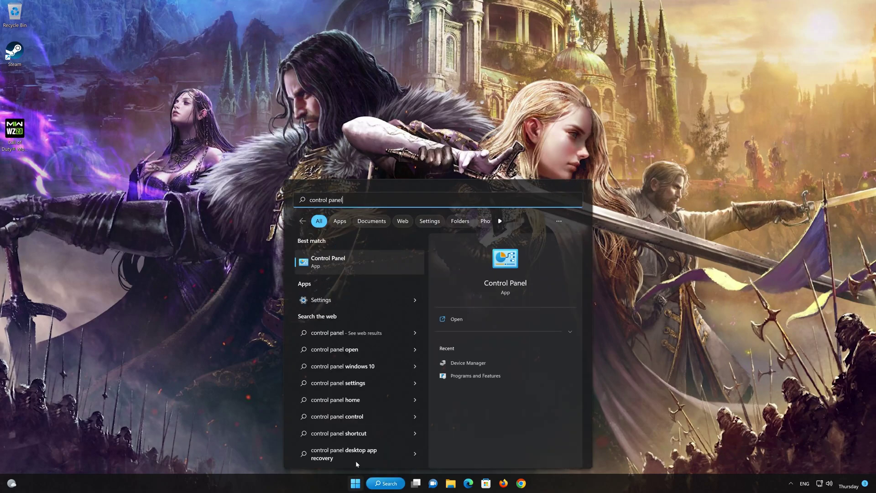
pyautogui.click(353, 263)
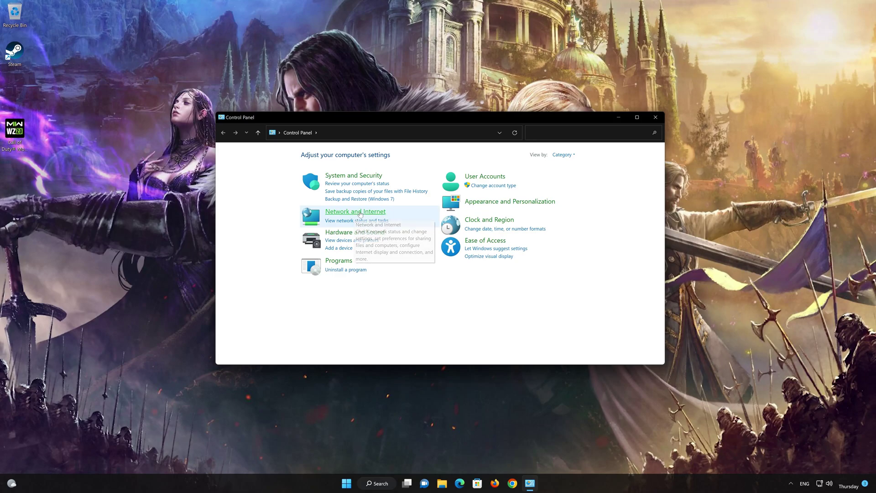
pyautogui.click(360, 213)
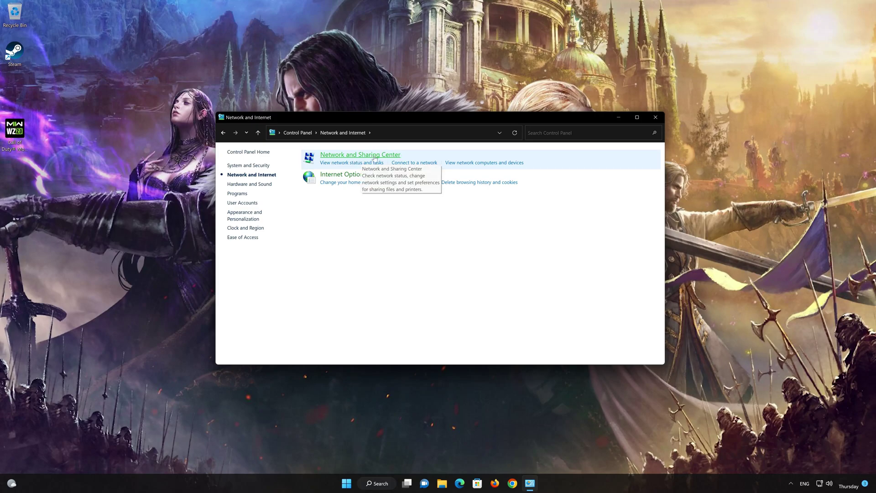
pyautogui.click(370, 158)
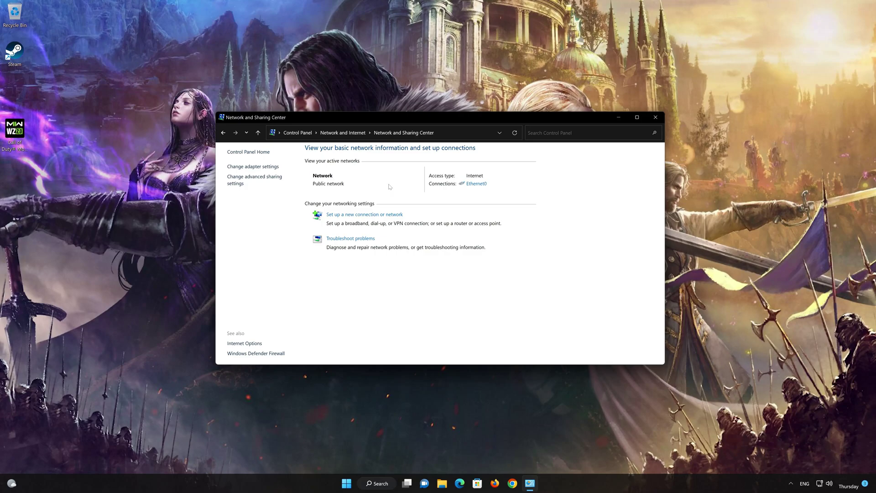
# Set Ethernet0's IPv4 DNS servers to 8.8.8.8 and 8.8.4.4, then close the adapter dialogs.
pyautogui.click(476, 184)
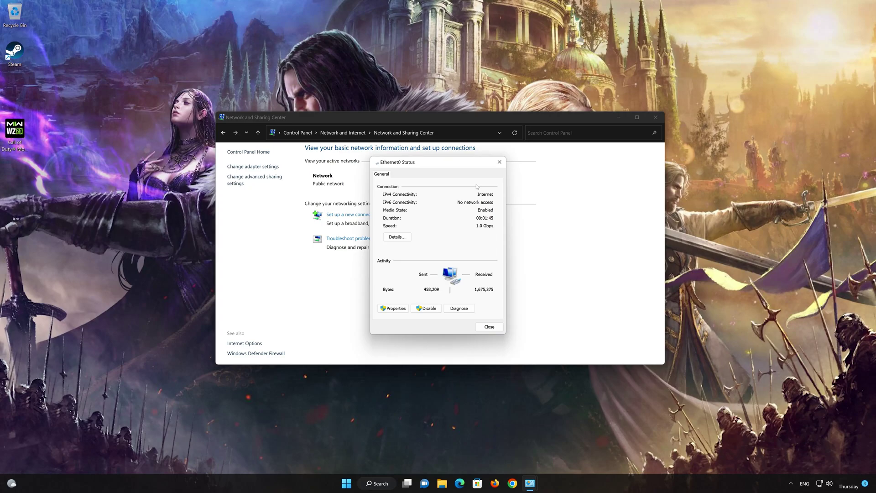
pyautogui.click(391, 309)
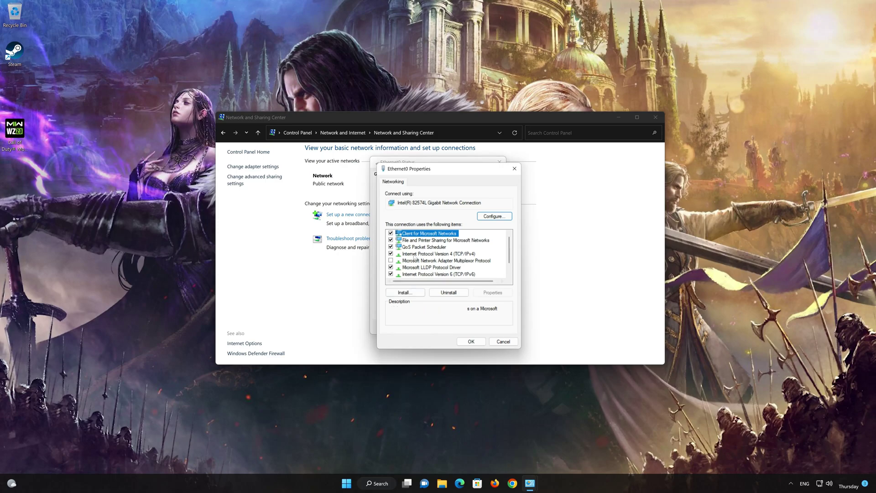
pyautogui.click(424, 254)
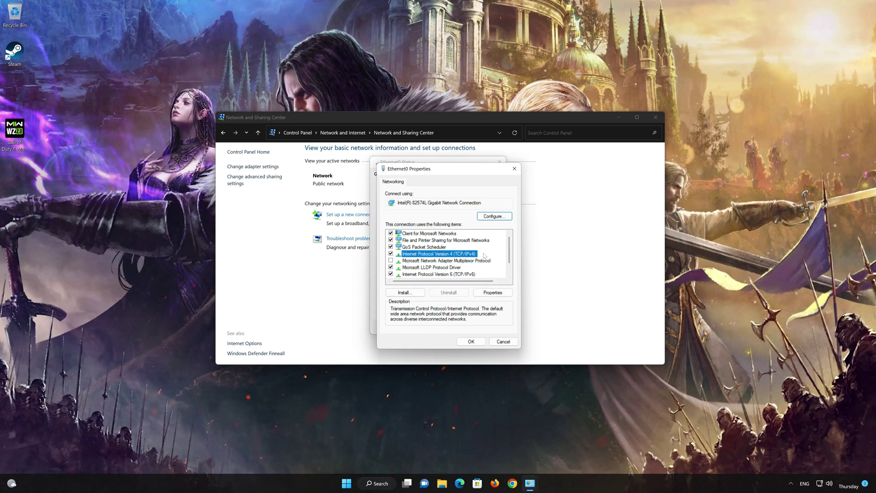
pyautogui.click(493, 293)
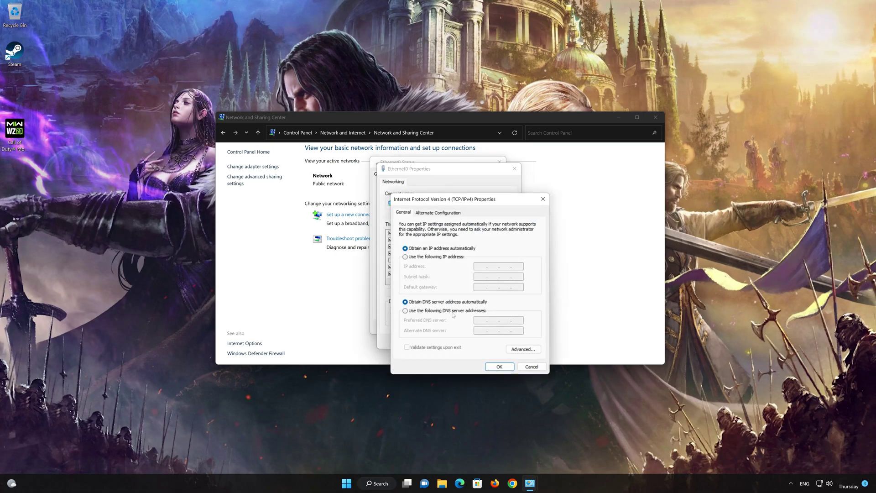
pyautogui.click(406, 311)
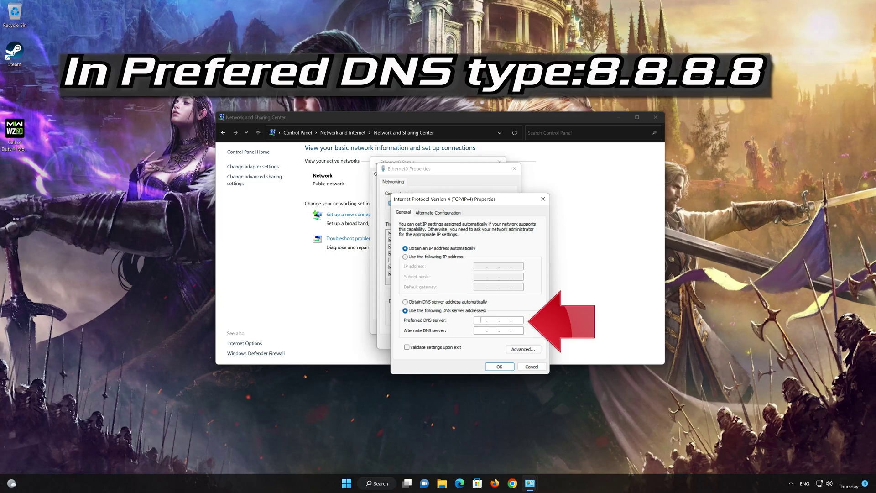
pyautogui.write('8.8.8.')
pyautogui.write('8.')
pyautogui.write('8')
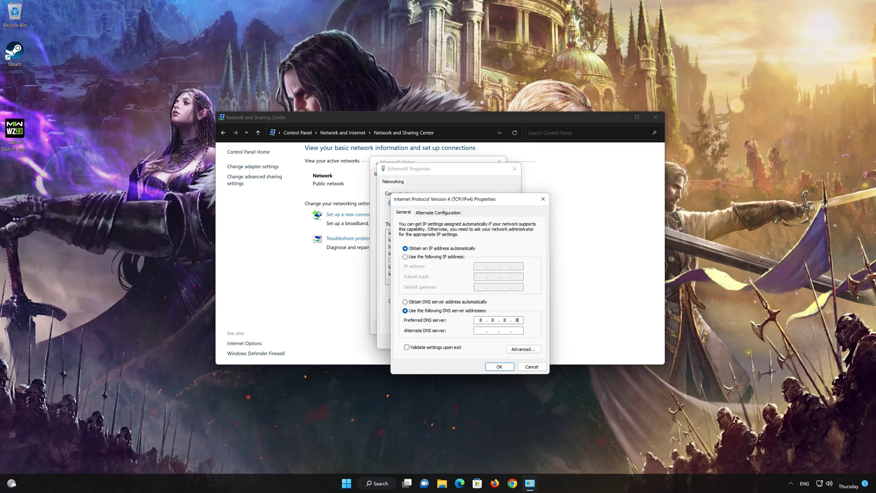
pyautogui.write('8.8.4.4')
pyautogui.click(502, 367)
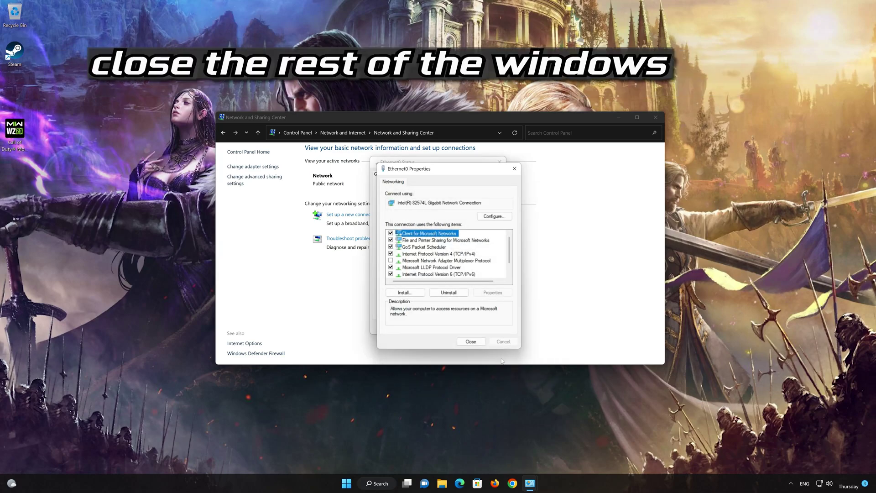
pyautogui.click(470, 341)
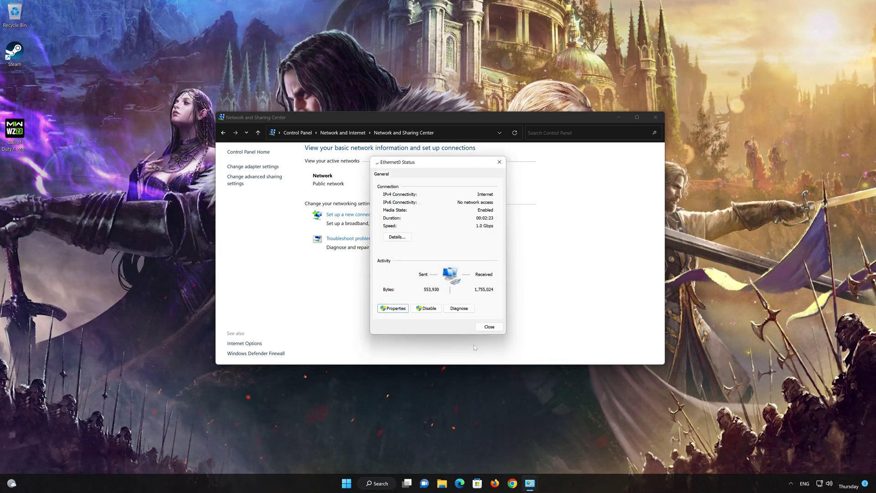
pyautogui.click(492, 328)
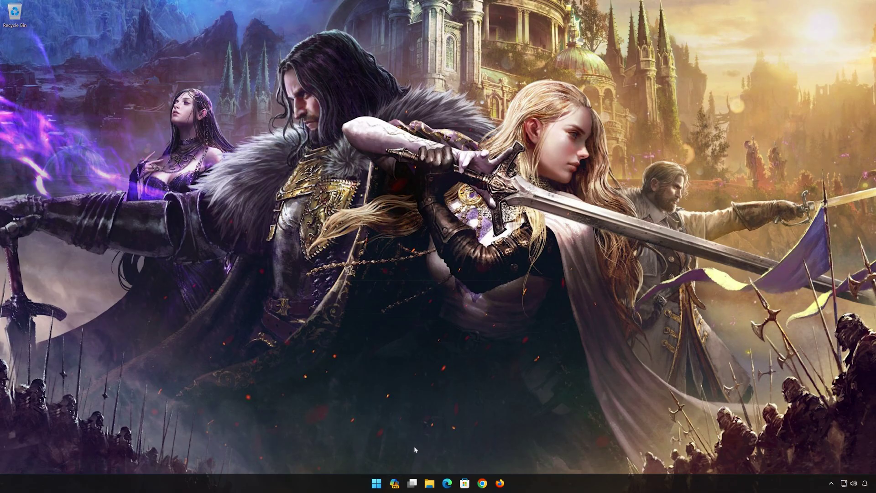
# Search for cmd and run Command Prompt as administrator, approving the UAC prompt.
pyautogui.click(377, 480)
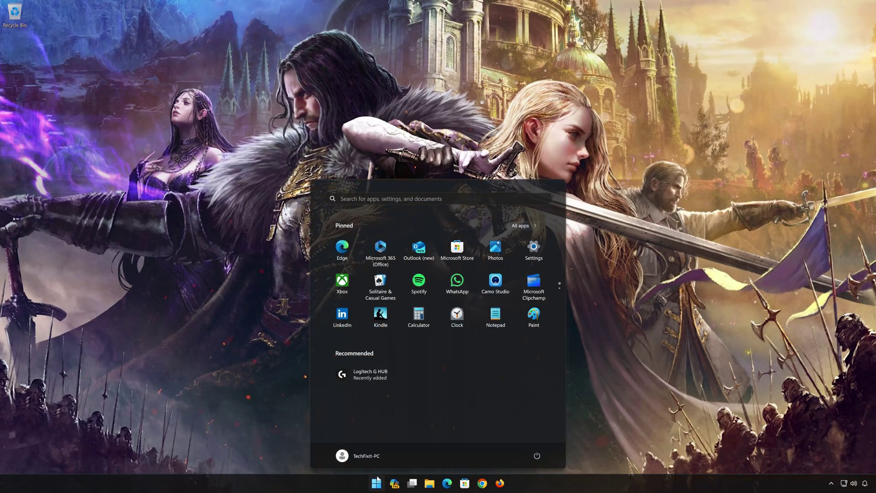
pyautogui.write('cmd')
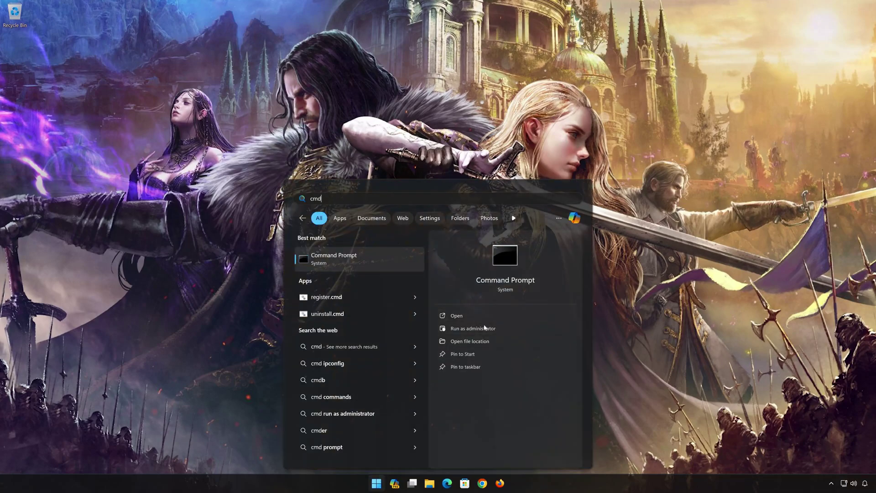
pyautogui.click(515, 331)
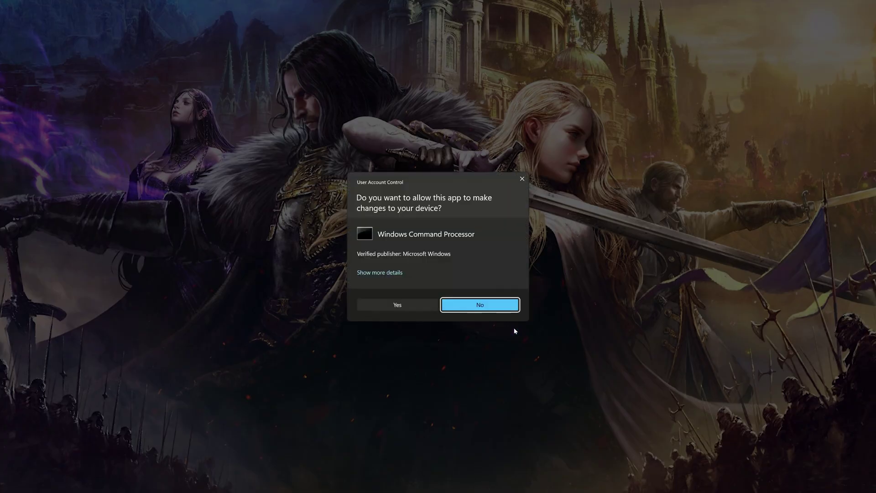
pyautogui.click(402, 308)
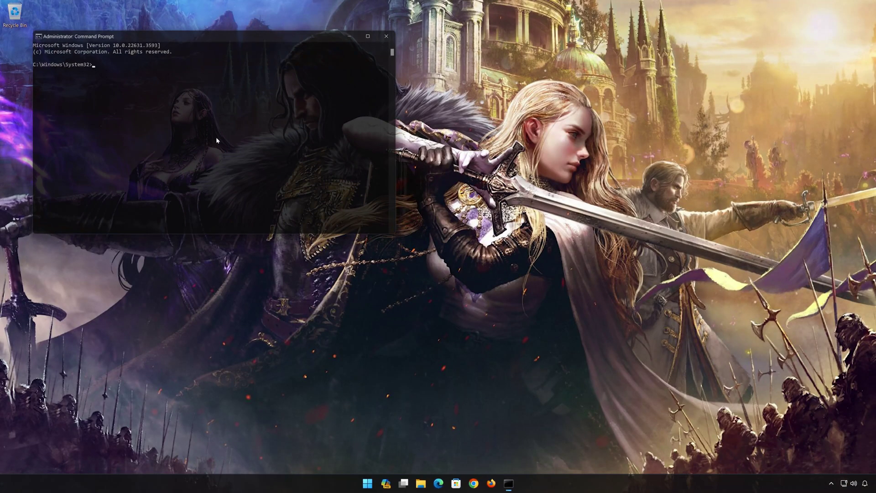
# Center the console and run ipconfig /release and ipconfig /renew.
pyautogui.moveTo(246, 42); pyautogui.dragTo(479, 105)
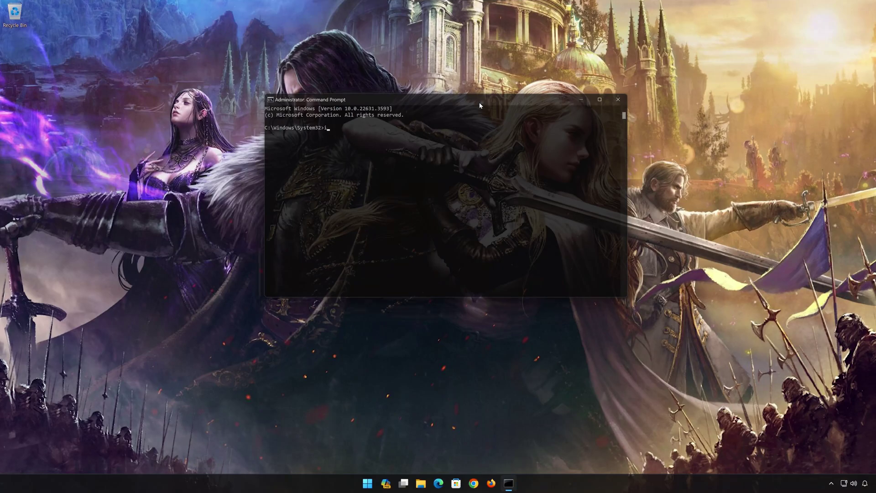
pyautogui.write('pconfi')
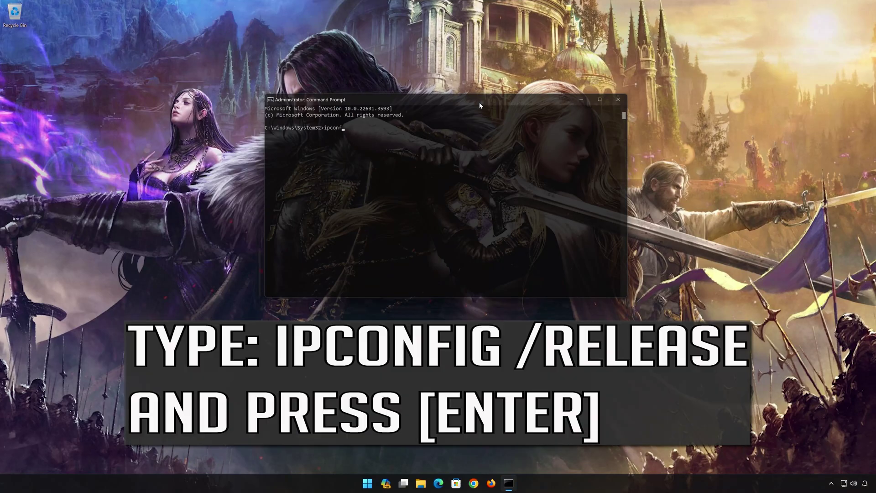
pyautogui.write('g ')
pyautogui.write('/re')
pyautogui.write('lease')
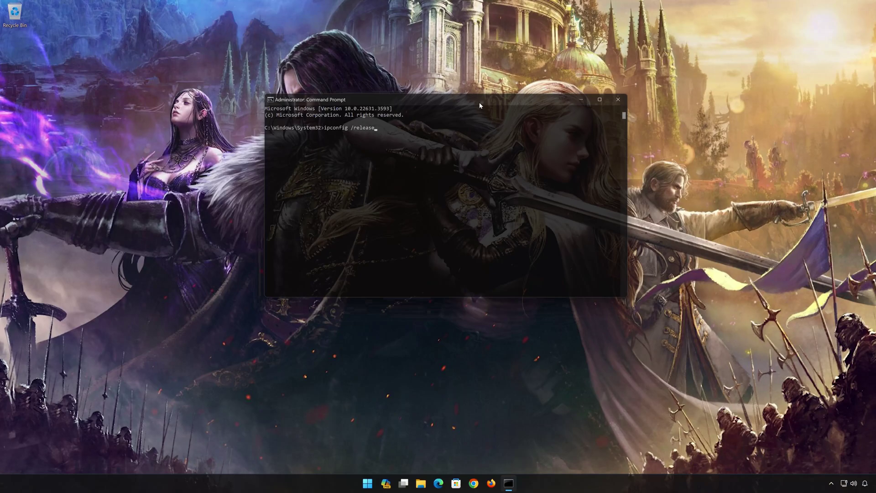
pyautogui.press('Return')
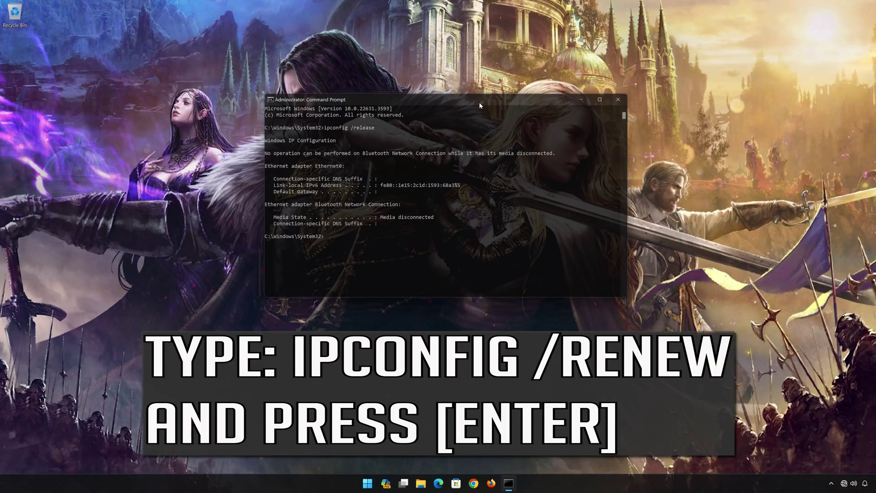
pyautogui.write('ipc')
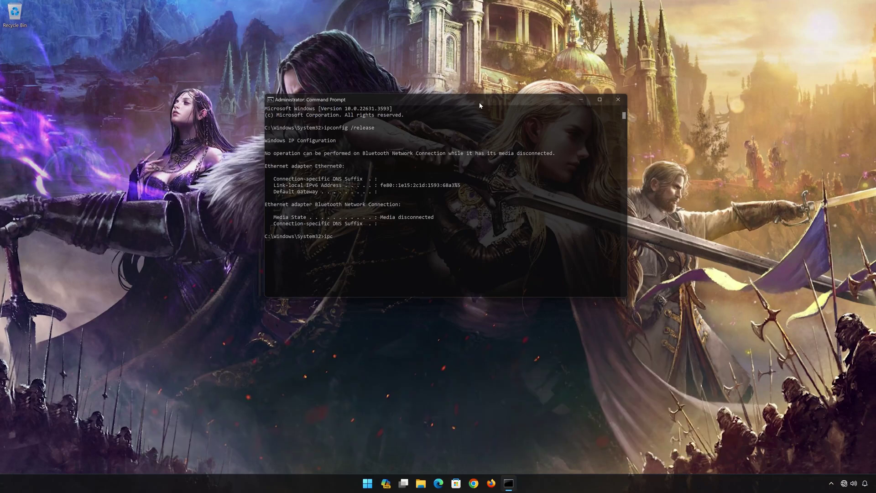
pyautogui.write('onfig /')
pyautogui.write('renew')
pyautogui.press('Return')
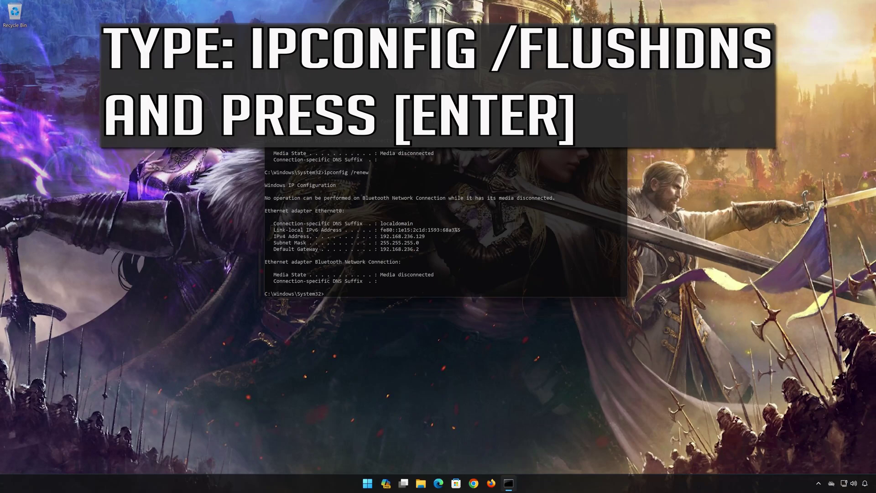
# Run ipconfig /flushdns to clear the DNS cache, then exit Command Prompt.
pyautogui.write('pc')
pyautogui.write('onfig /')
pyautogui.write('f')
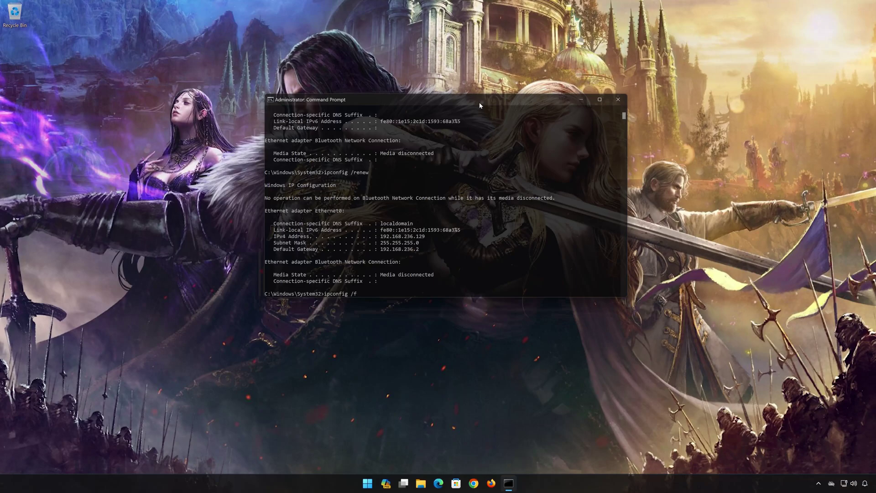
pyautogui.write('lush')
pyautogui.write('dns')
pyautogui.press('Return')
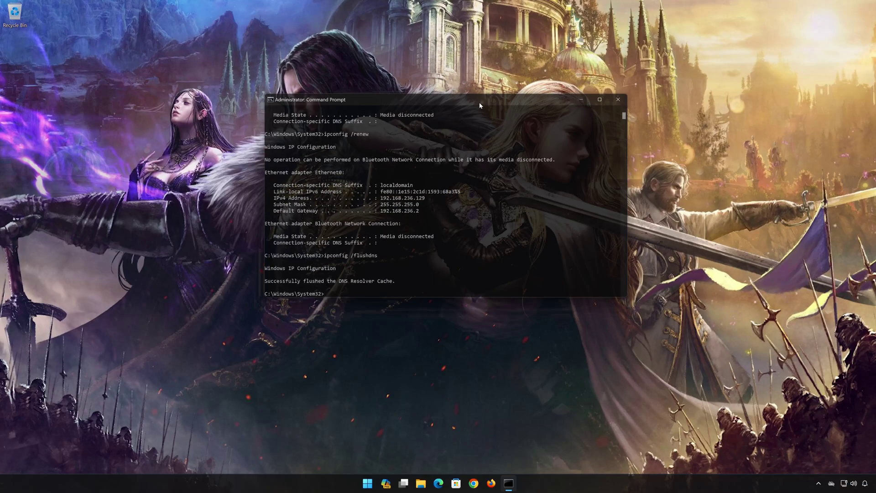
pyautogui.write('xit')
pyautogui.press('Return')
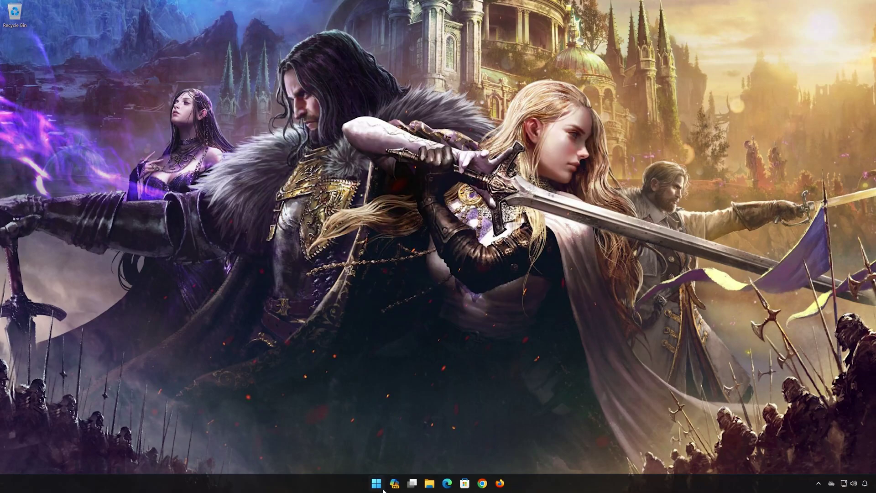
# Open Settings and go to Network & internet > Advanced network settings.
pyautogui.click(382, 488)
pyautogui.click(536, 455)
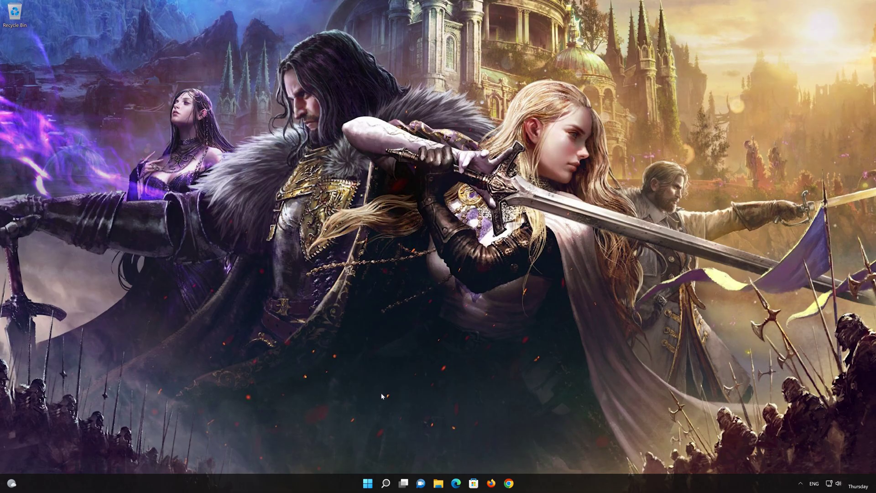
pyautogui.click(366, 483)
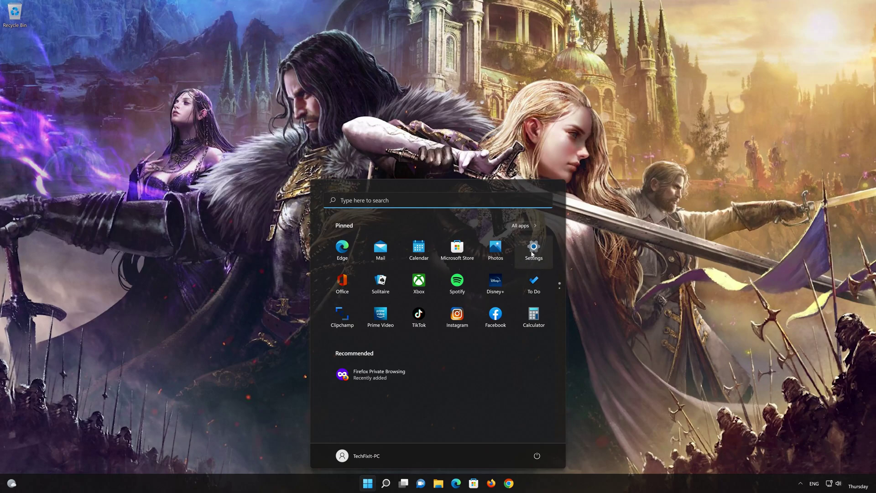
pyautogui.click(533, 254)
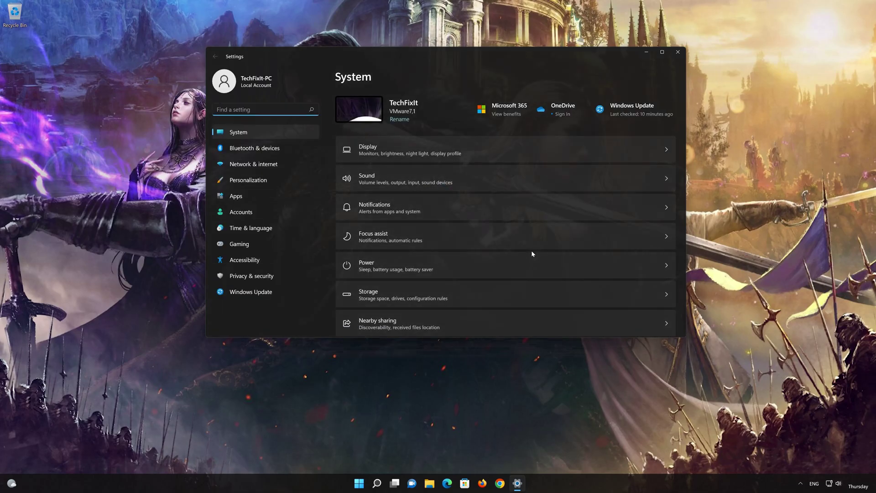
pyautogui.click(265, 166)
pyautogui.scroll(-2, 395, 191)
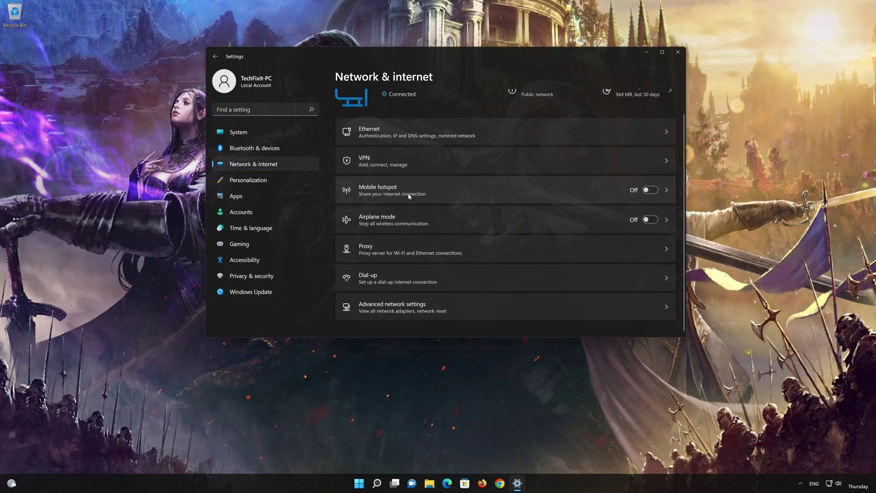
pyautogui.click(400, 314)
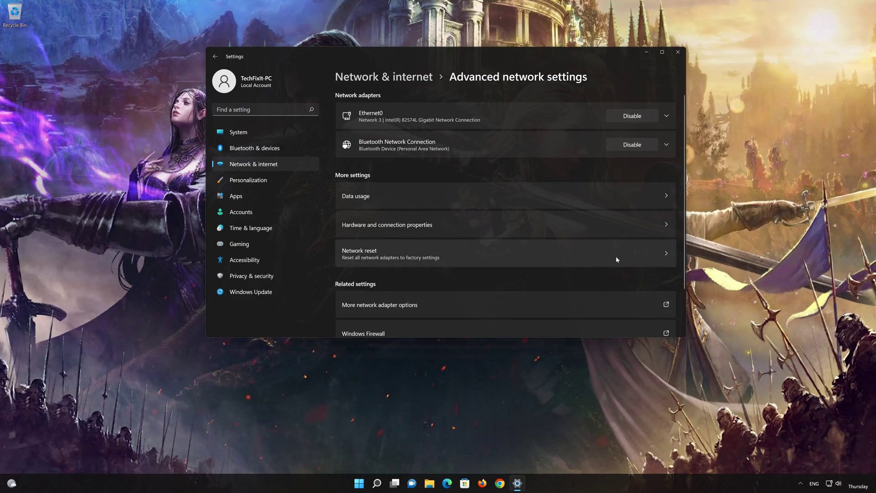
# Open Network reset, choose Reset now, and confirm with Yes.
pyautogui.click(406, 254)
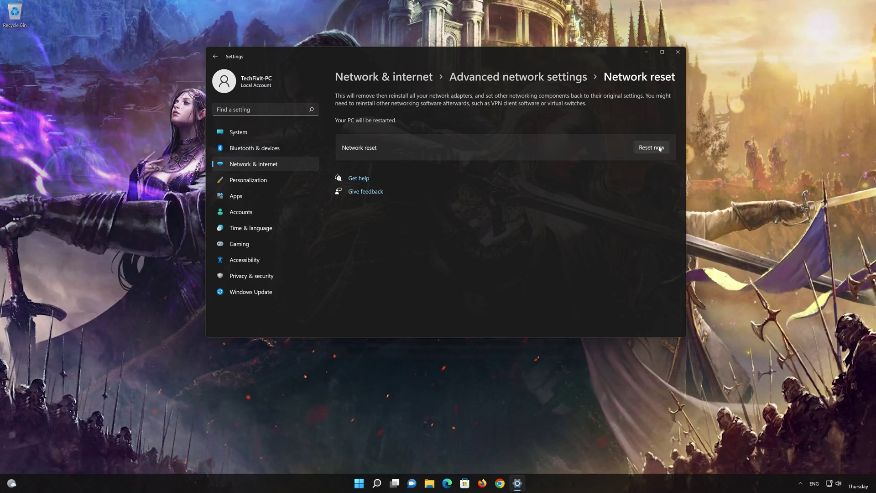
pyautogui.click(662, 148)
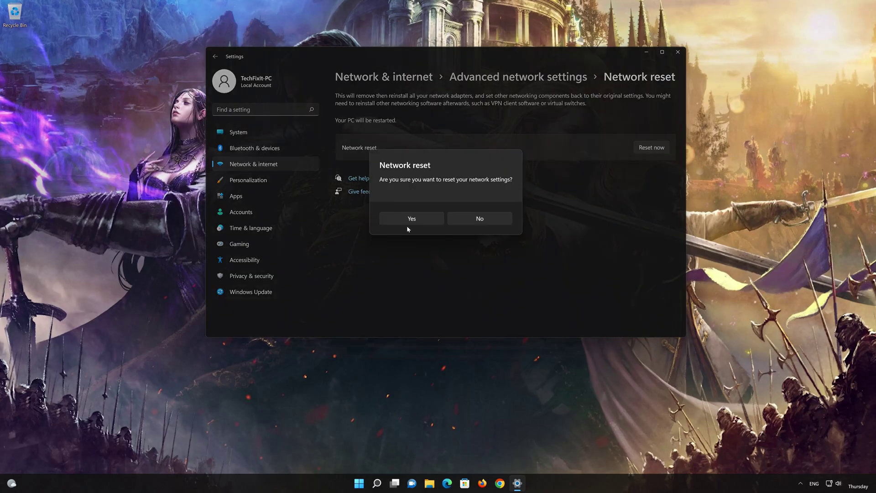
pyautogui.click(399, 224)
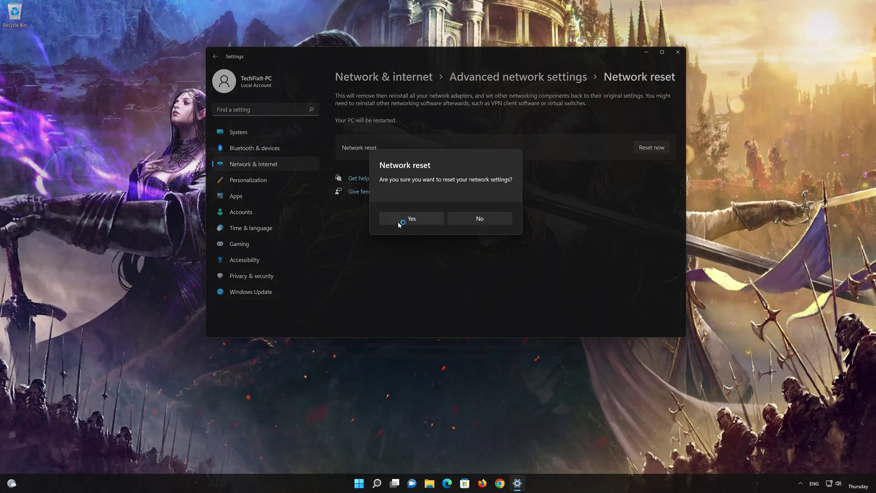